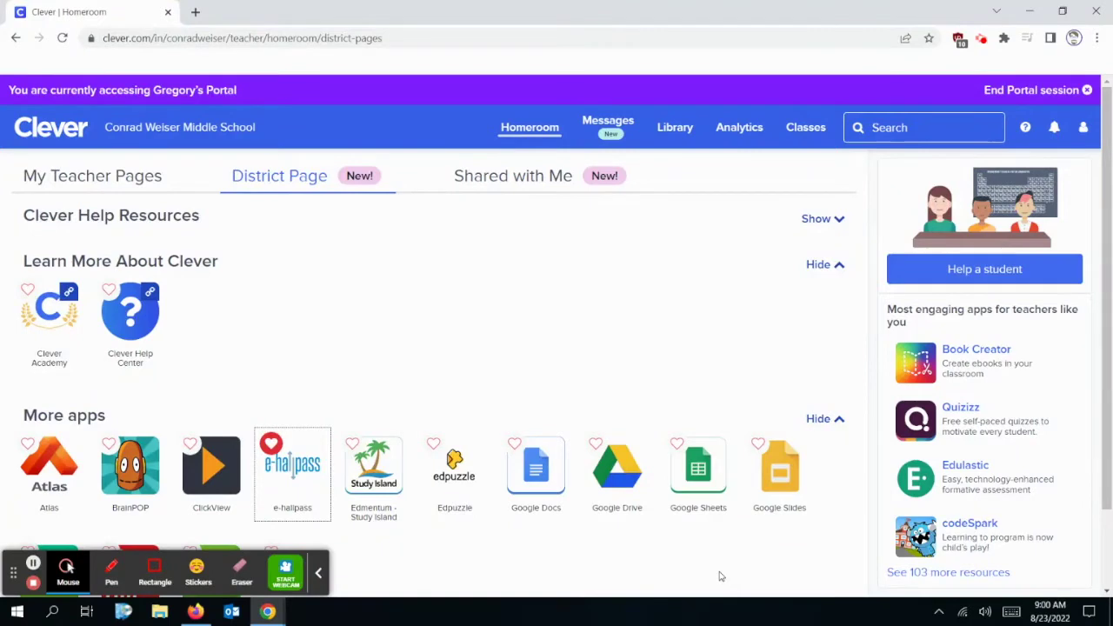
pyautogui.press('XF86AudioRaiseVolume')
pyautogui.press('XF86AudioLowerVolume')
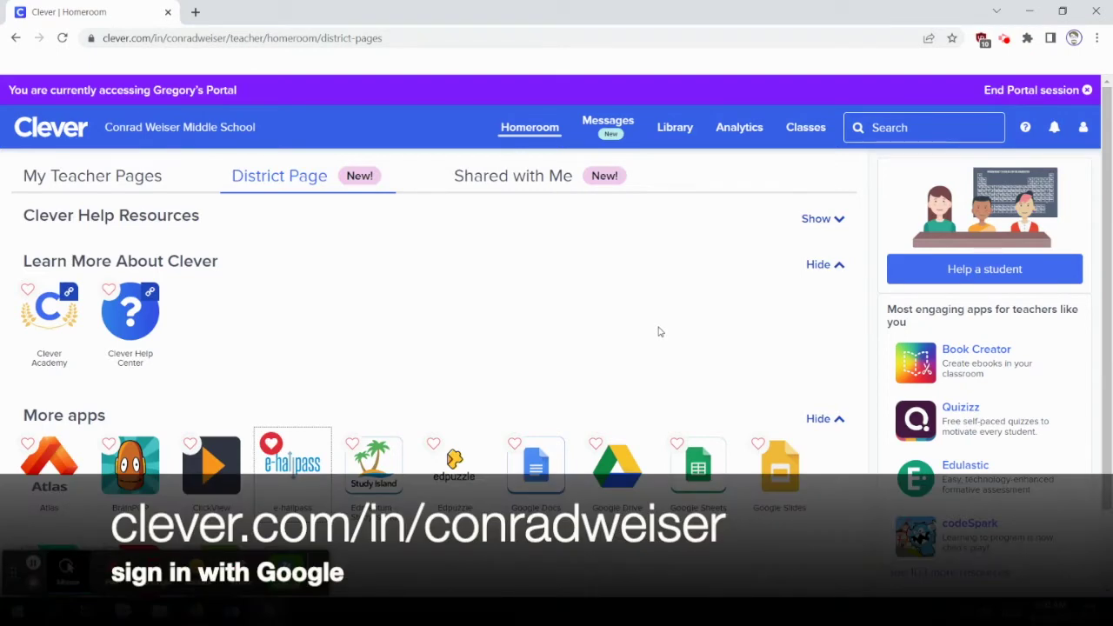
# Launch e-hallpass from the Clever district page and start creating a new appointment pass.
pyautogui.click(306, 481)
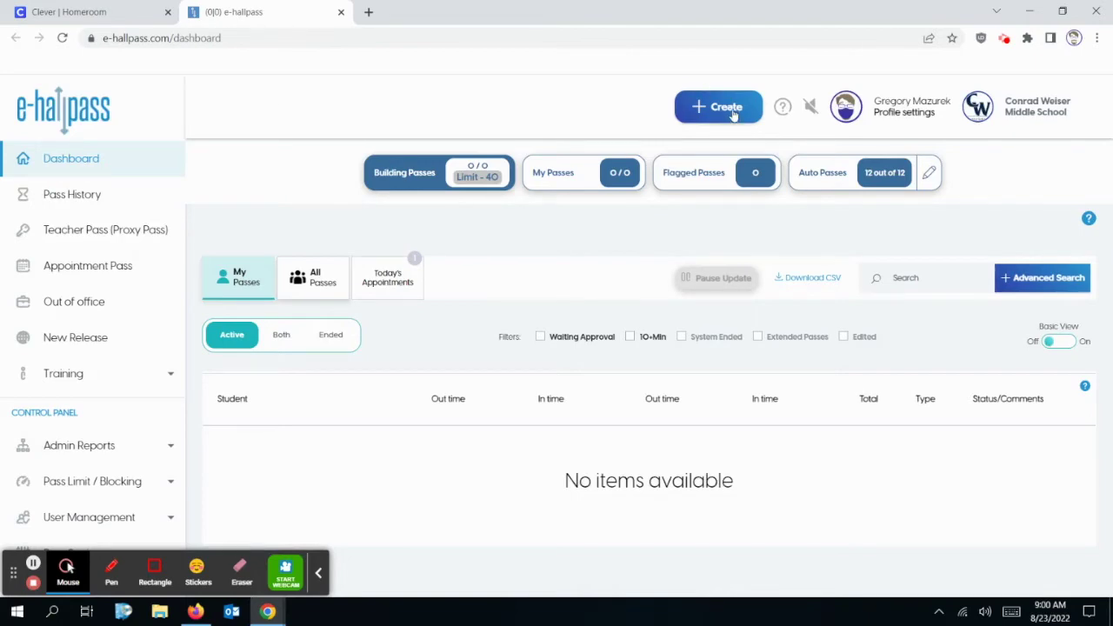
pyautogui.click(734, 115)
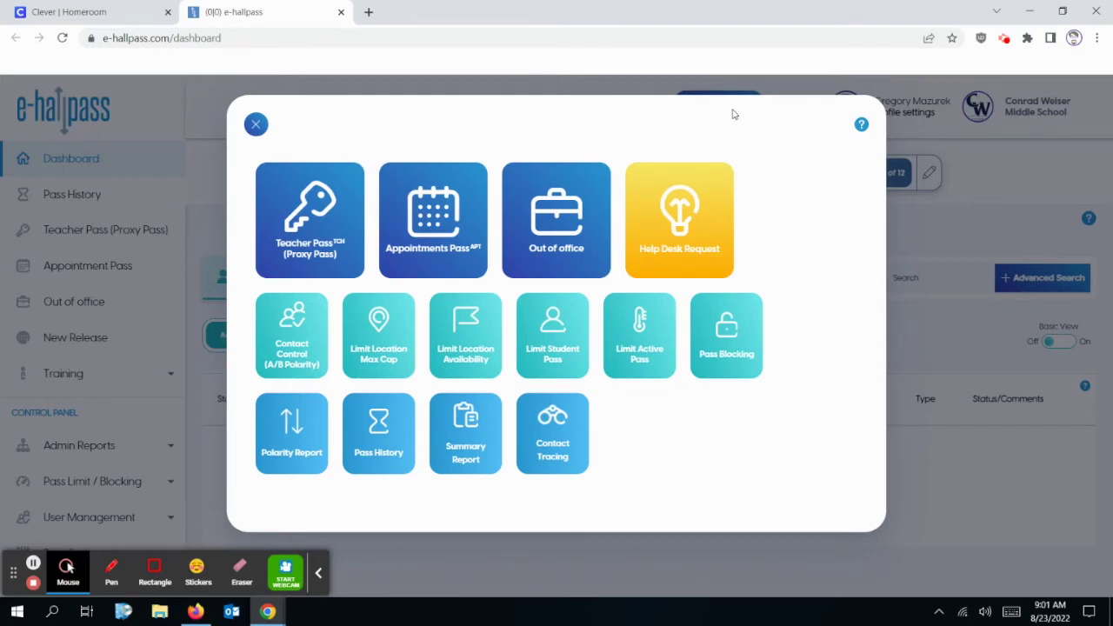
pyautogui.click(446, 212)
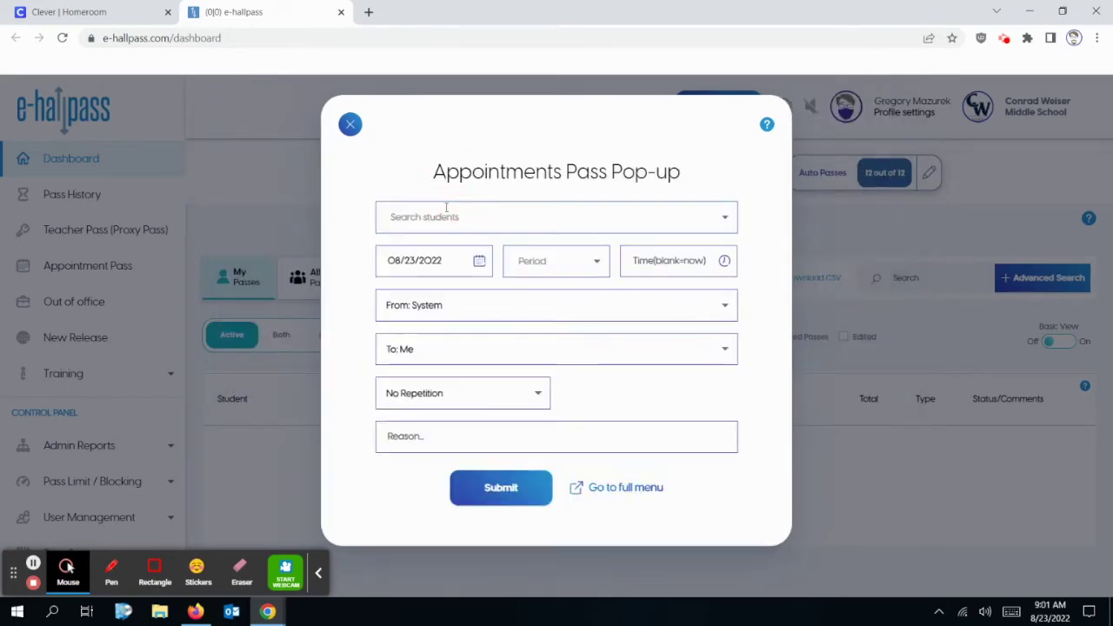
# Search for the student by surname and choose the matching student for the appointment pass.
pyautogui.click(446, 208)
pyautogui.write('maz')
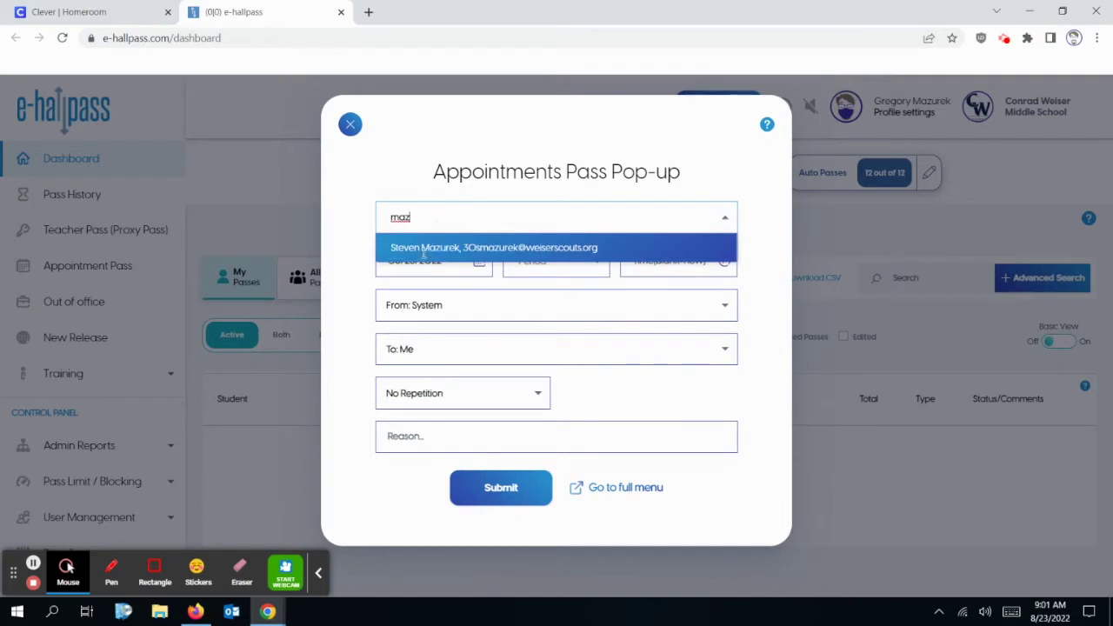
pyautogui.click(424, 249)
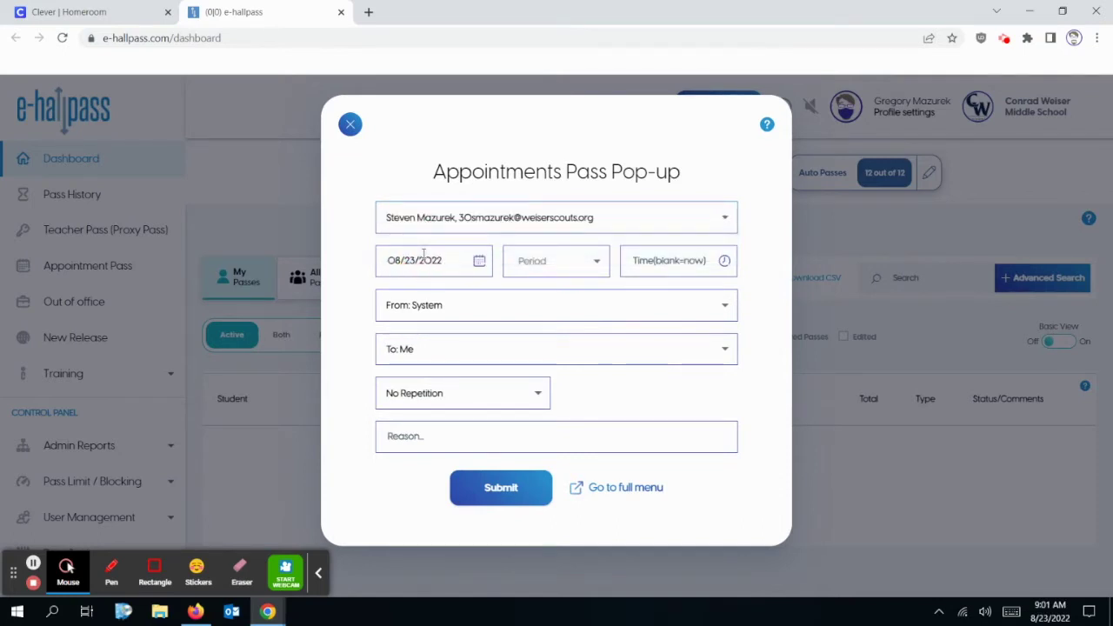
# Set the appointment date to 08/23/2022 and the period to Block 2.
pyautogui.click(479, 262)
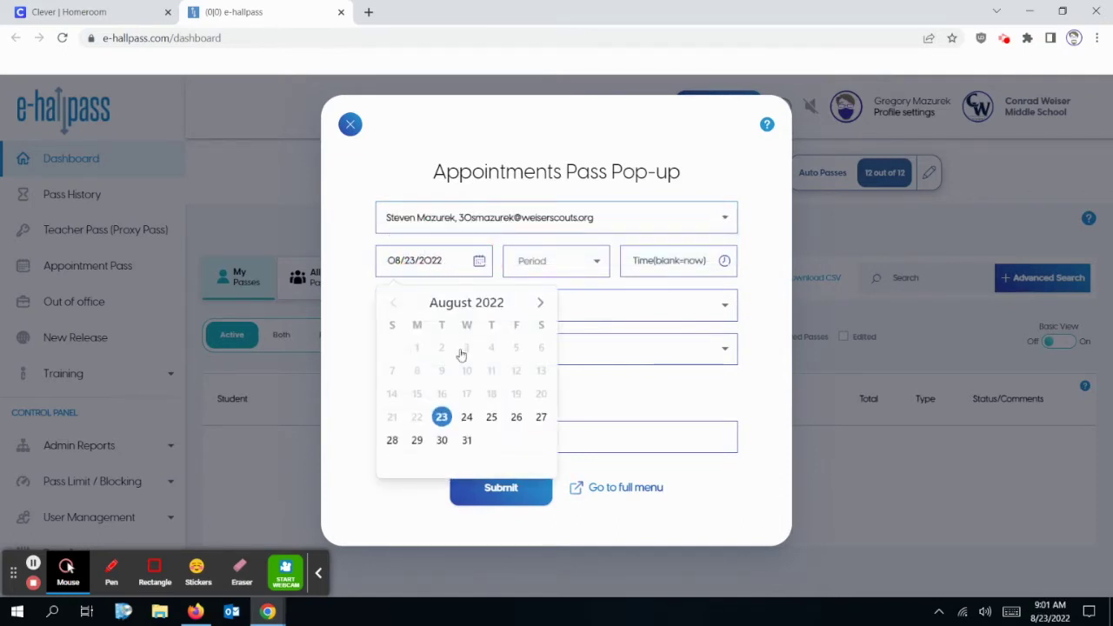
pyautogui.click(442, 418)
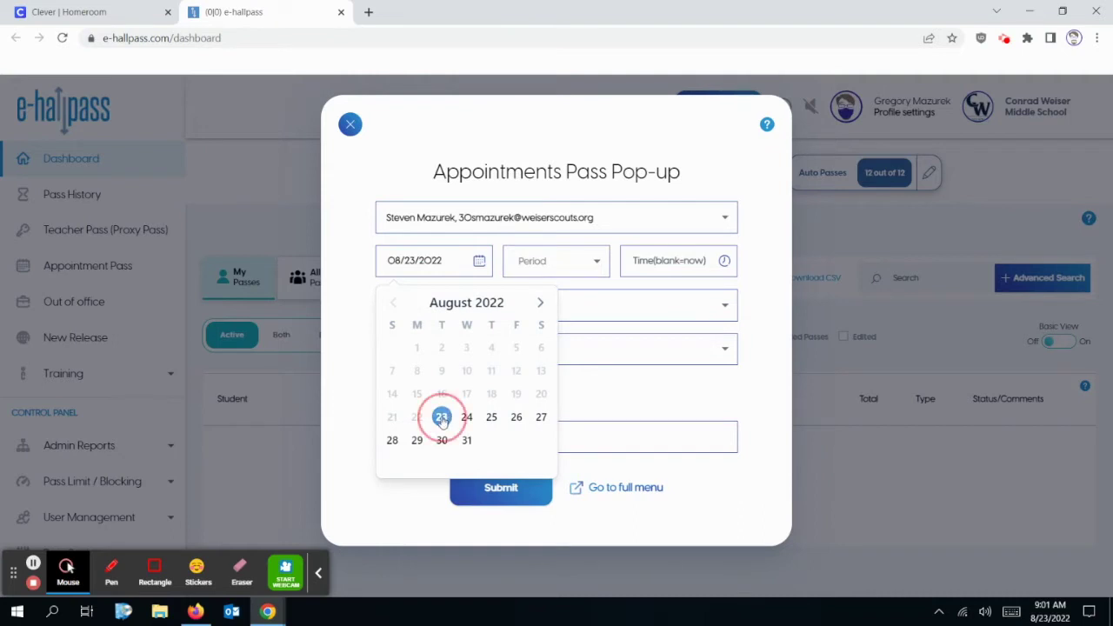
pyautogui.click(416, 271)
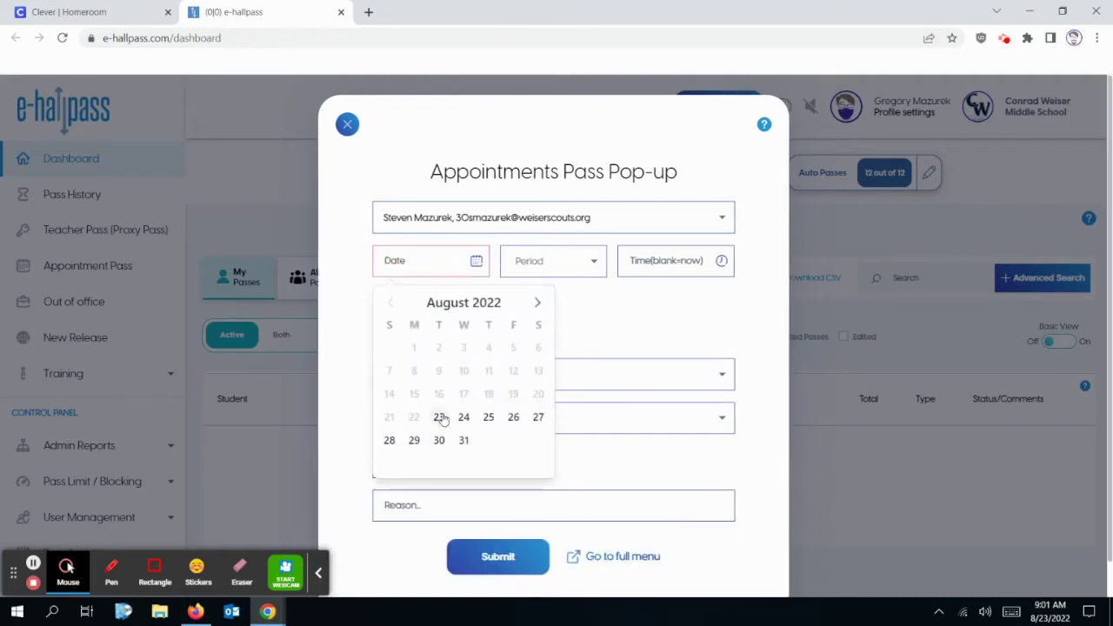
pyautogui.click(441, 418)
pyautogui.click(545, 265)
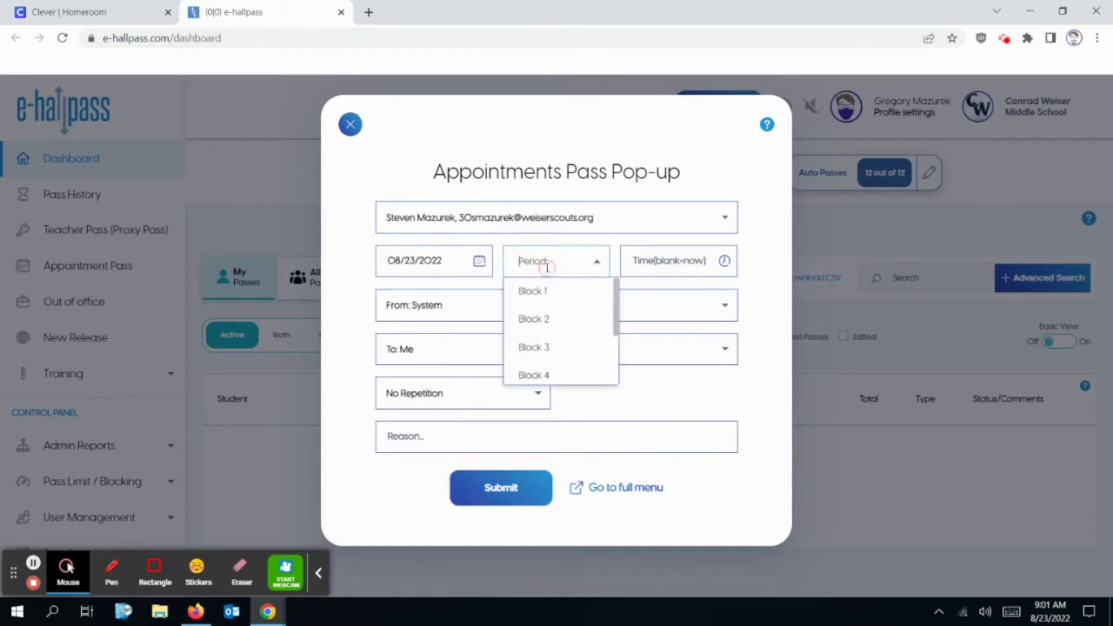
pyautogui.click(534, 319)
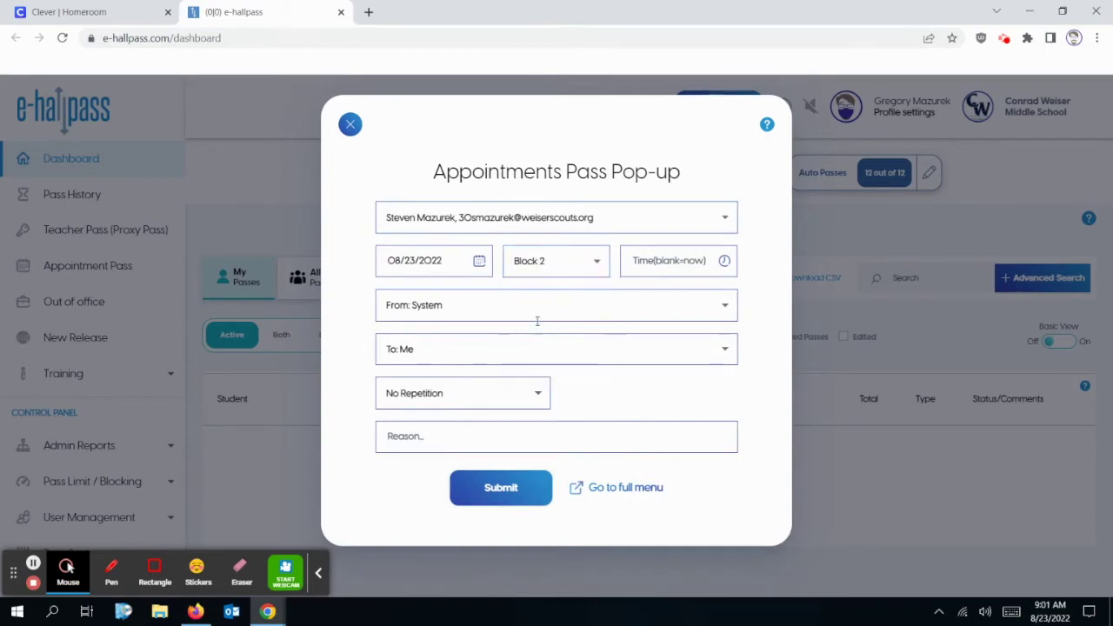
# Set the appointment time to 10:01 AM.
pyautogui.click(626, 271)
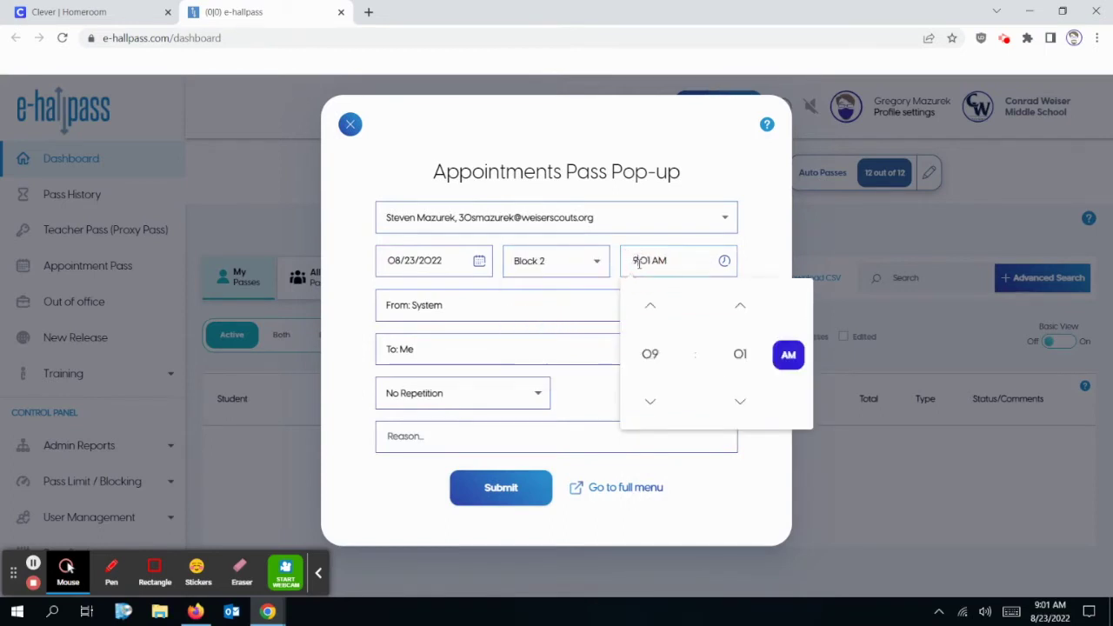
pyautogui.click(649, 356)
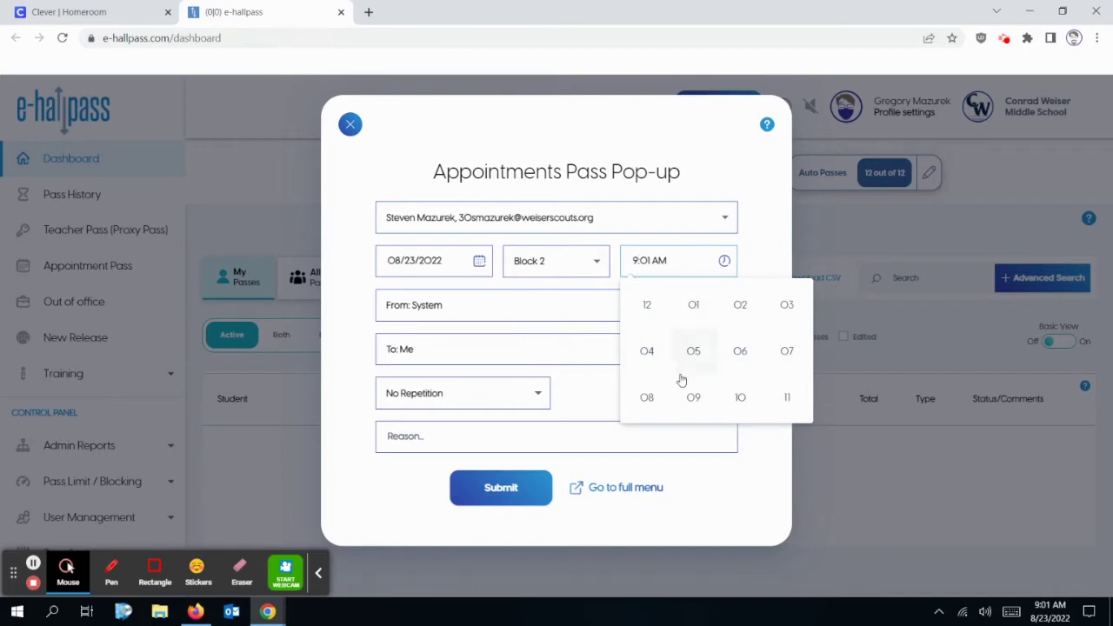
pyautogui.click(739, 400)
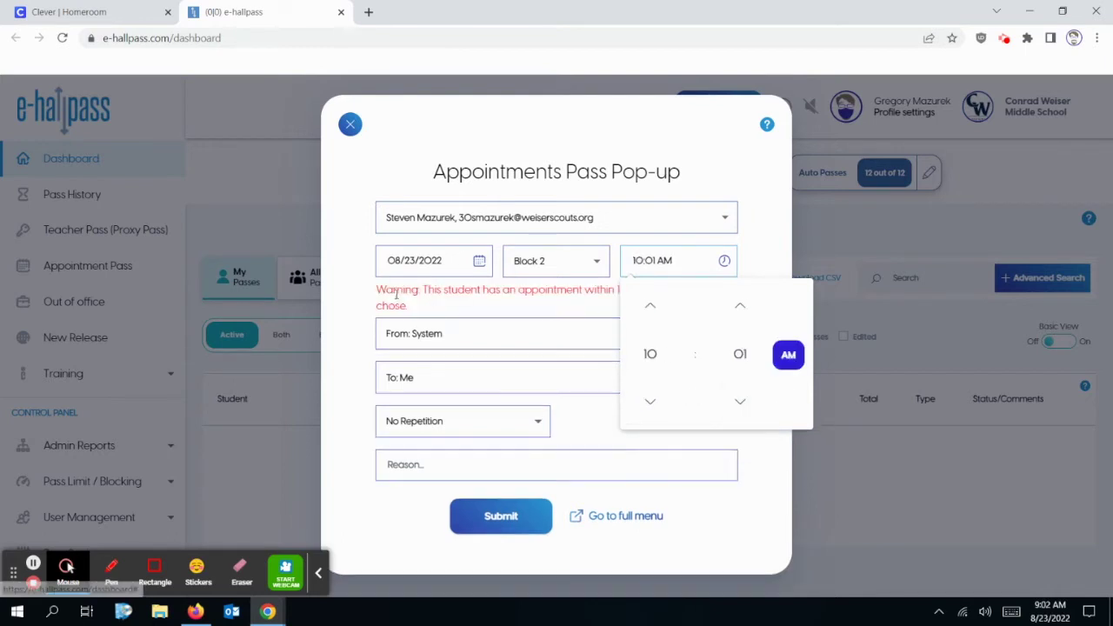
pyautogui.click(351, 278)
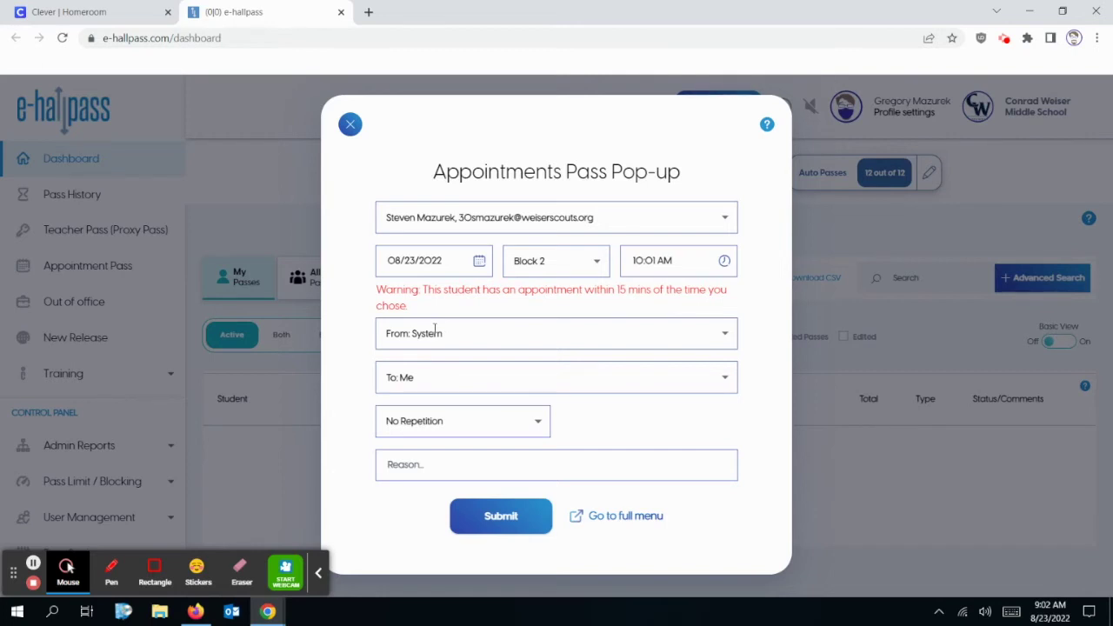
# Set the pass origin to "From: Me", enter "Demo" as the reason, and submit the appointment pass.
pyautogui.click(435, 331)
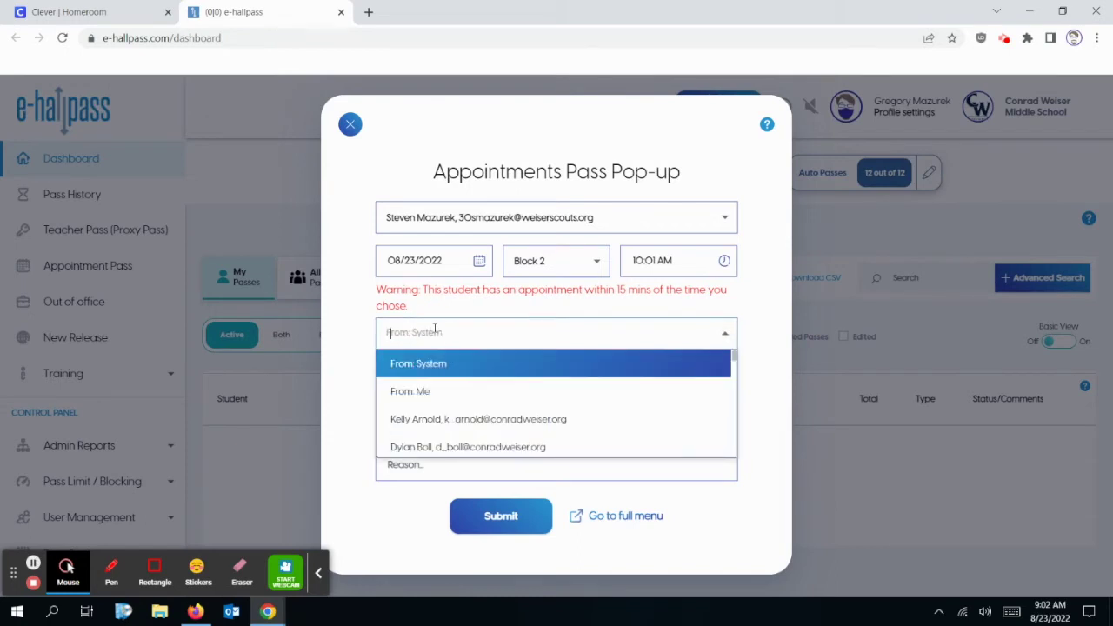
pyautogui.click(420, 393)
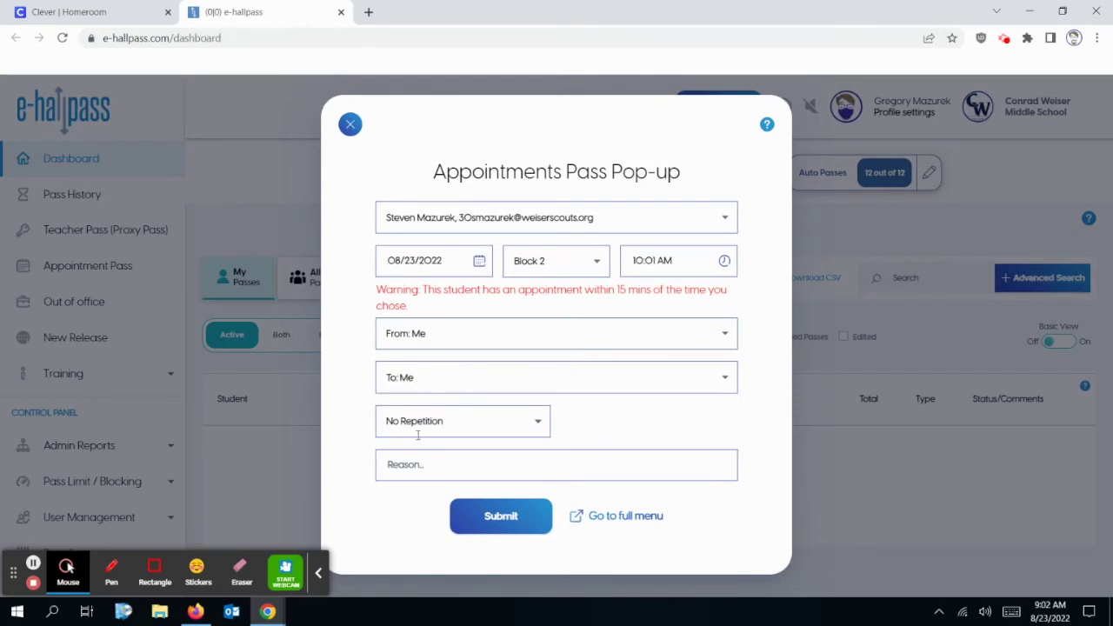
pyautogui.click(417, 465)
pyautogui.write('Demo')
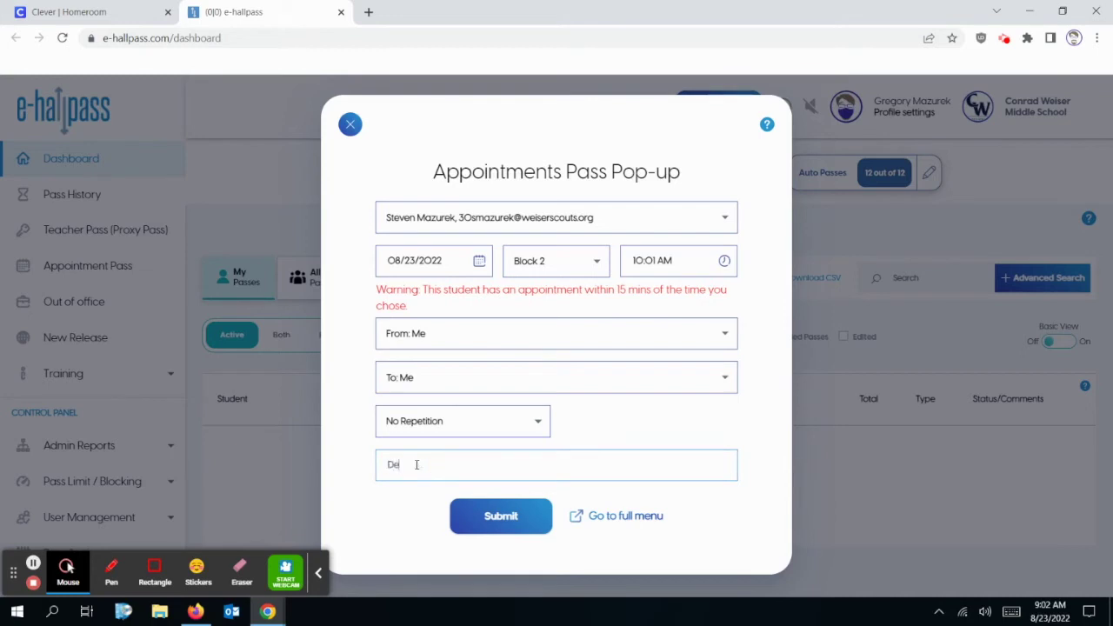
pyautogui.click(500, 516)
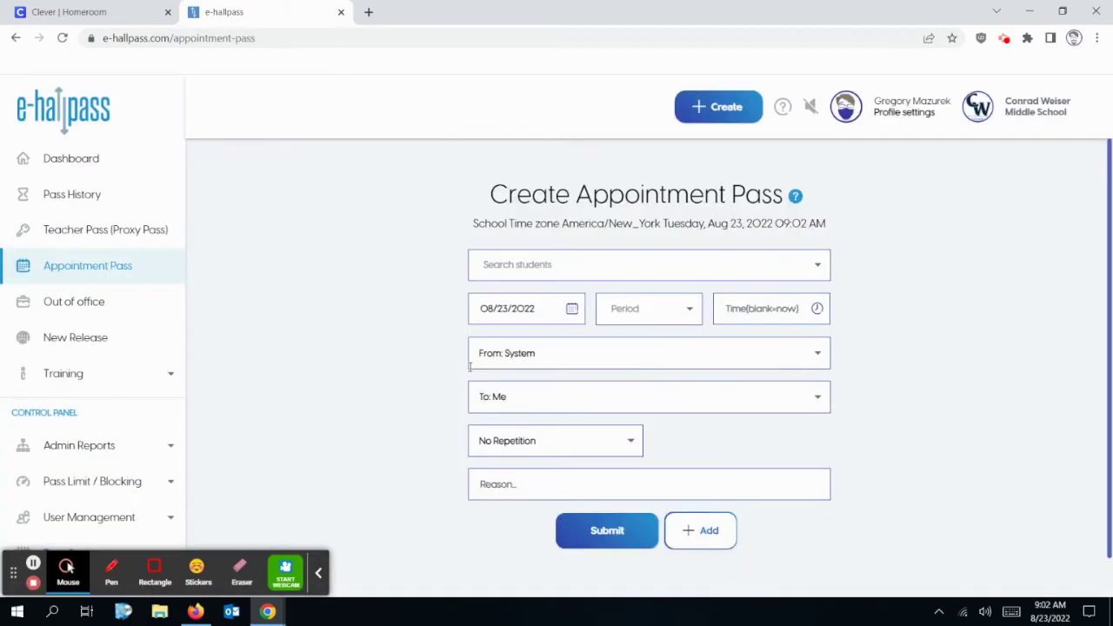
# Acknowledge the student's 10:01 AM appointment among today's appointments on the dashboard.
pyautogui.click(76, 165)
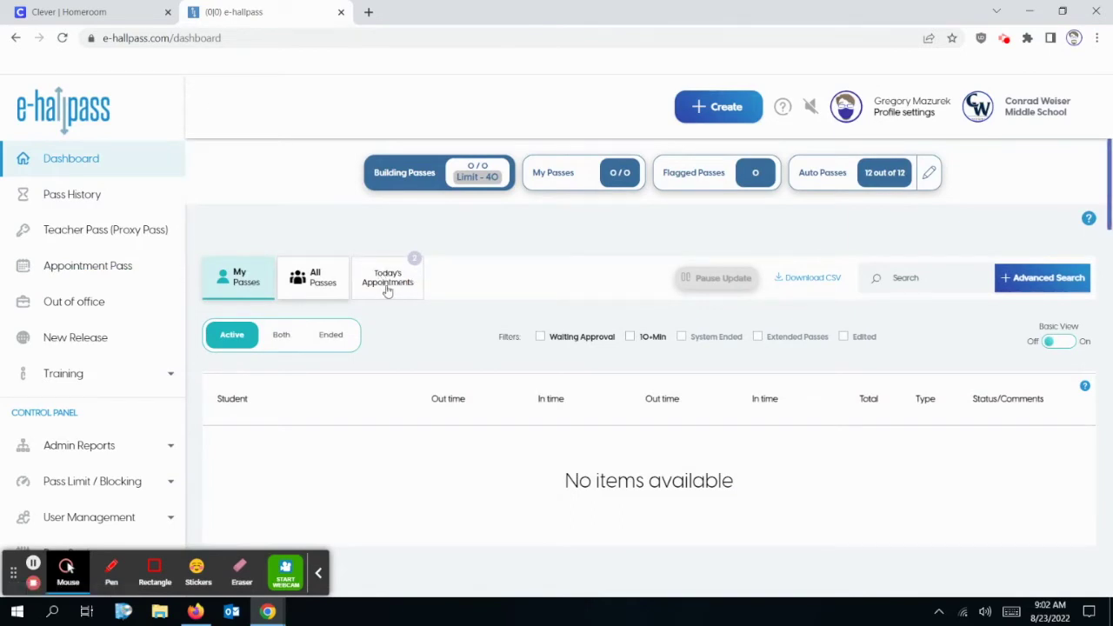
pyautogui.click(387, 291)
pyautogui.scroll(-2, 388, 291)
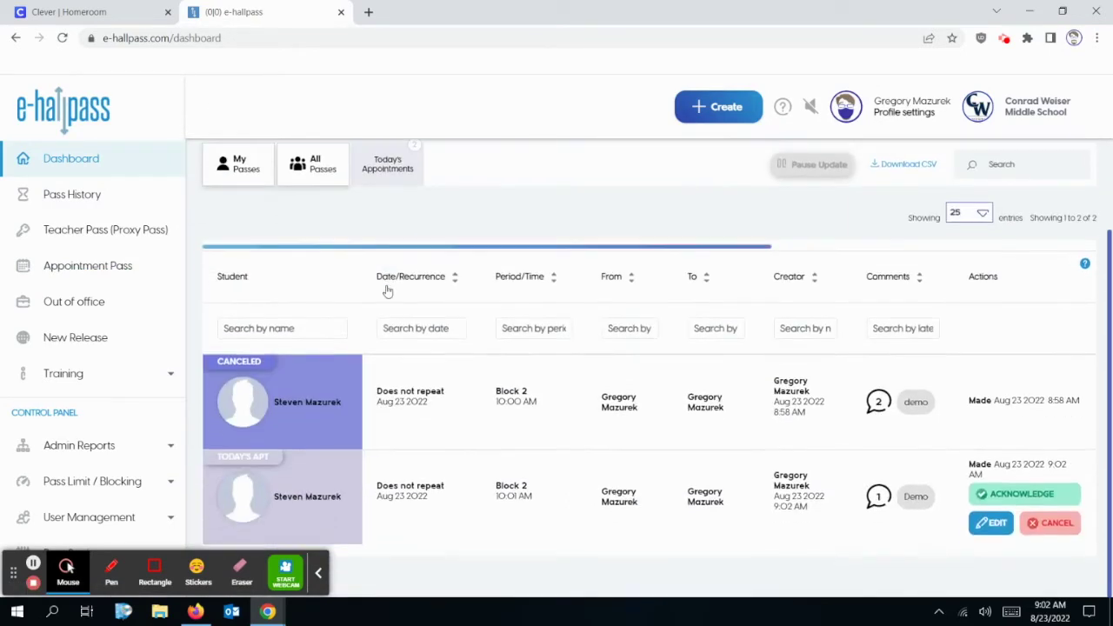
pyautogui.click(1014, 493)
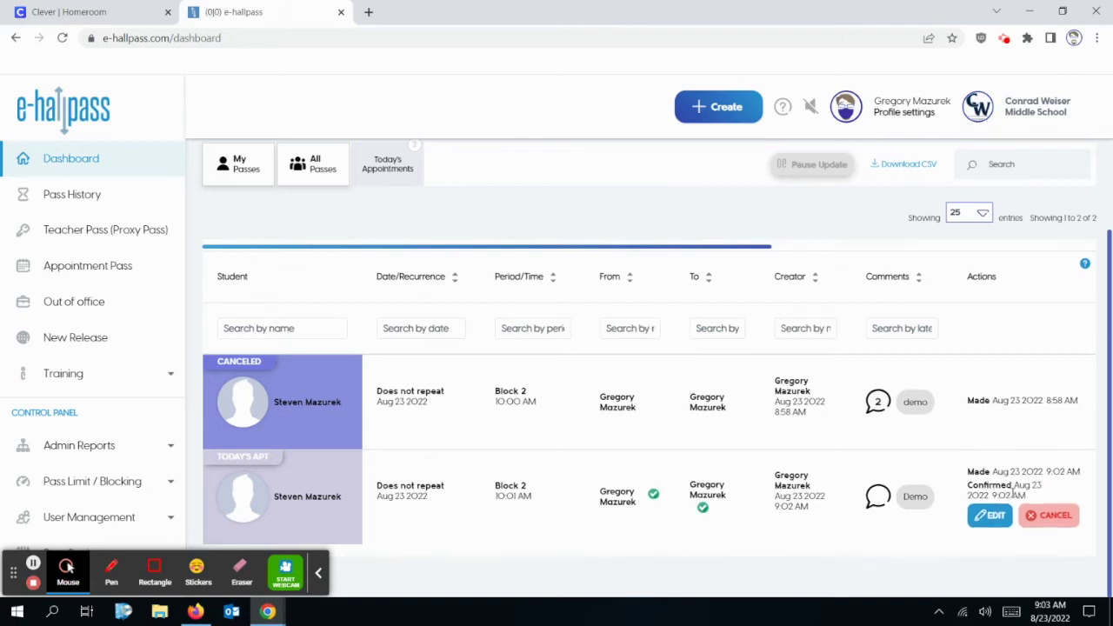
# Switch to the student's e-hallpass session in Firefox and view the appointment passes for the next 7 days.
pyautogui.hotkey('alt', 'Tab')
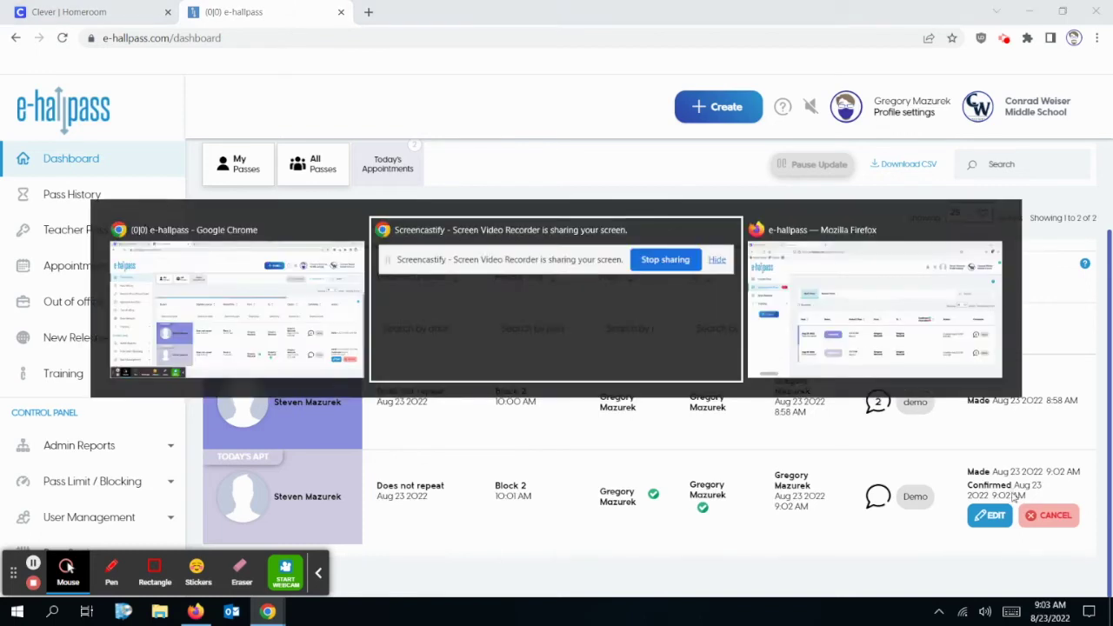
pyautogui.hotkey('alt', 'Tab')
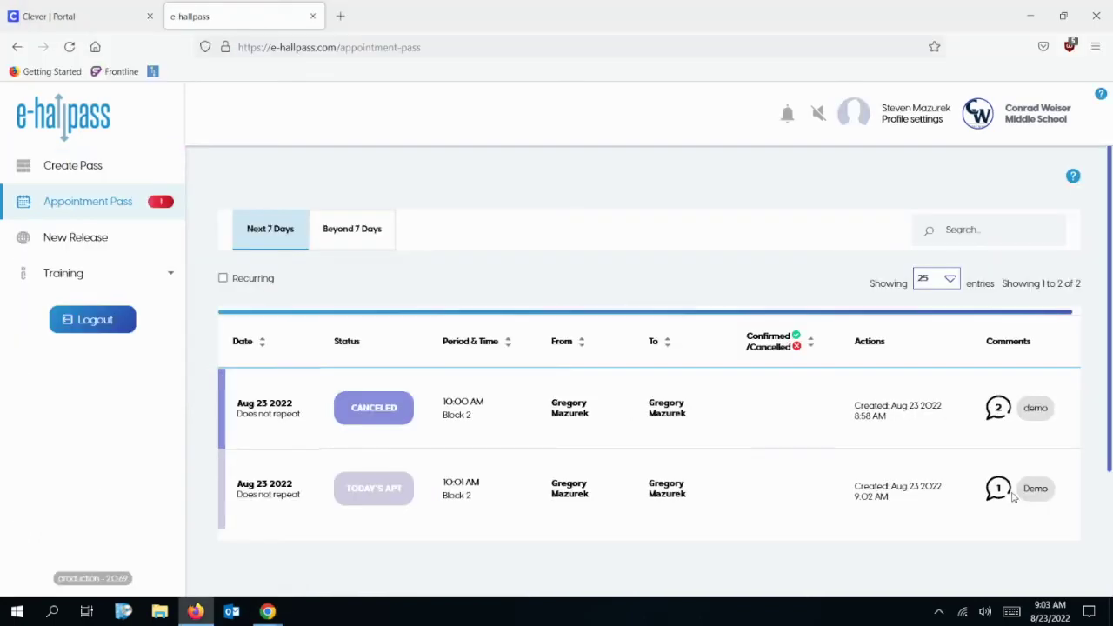
pyautogui.click(87, 212)
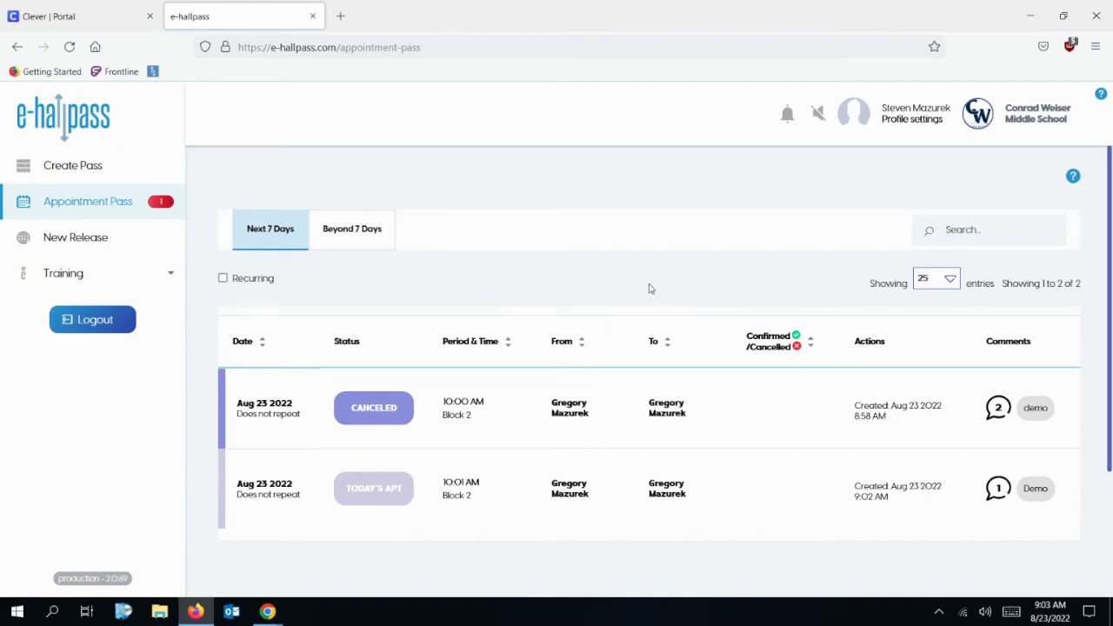
# Switch back to the teacher dashboard in Chrome and view the active passes under My Passes and All Passes.
pyautogui.hotkey('alt', 'Tab')
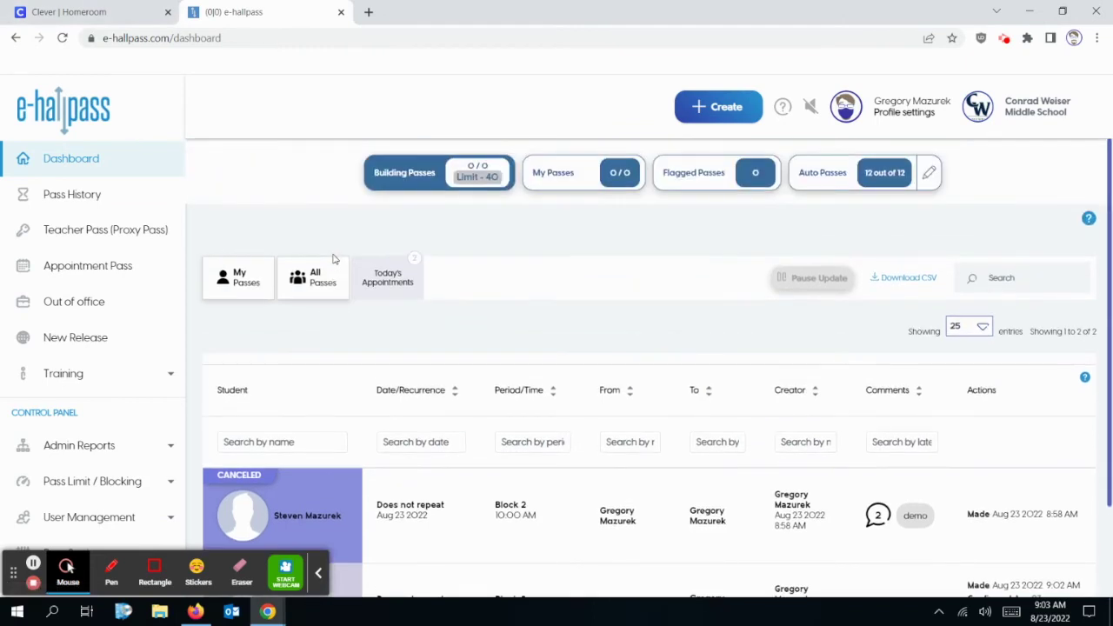
pyautogui.click(221, 280)
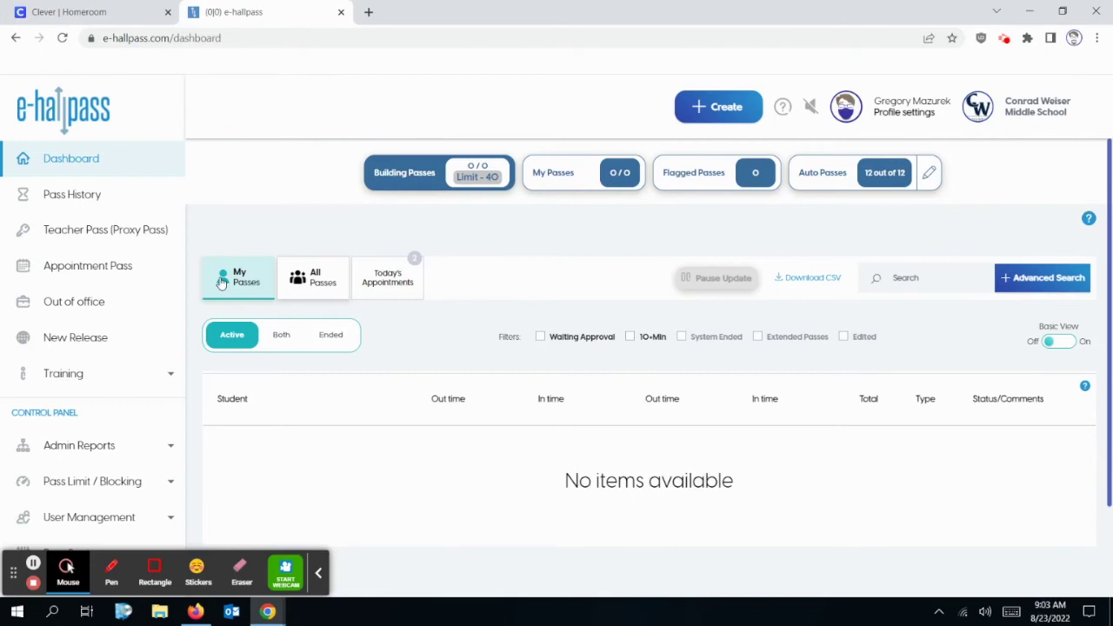
pyautogui.click(296, 285)
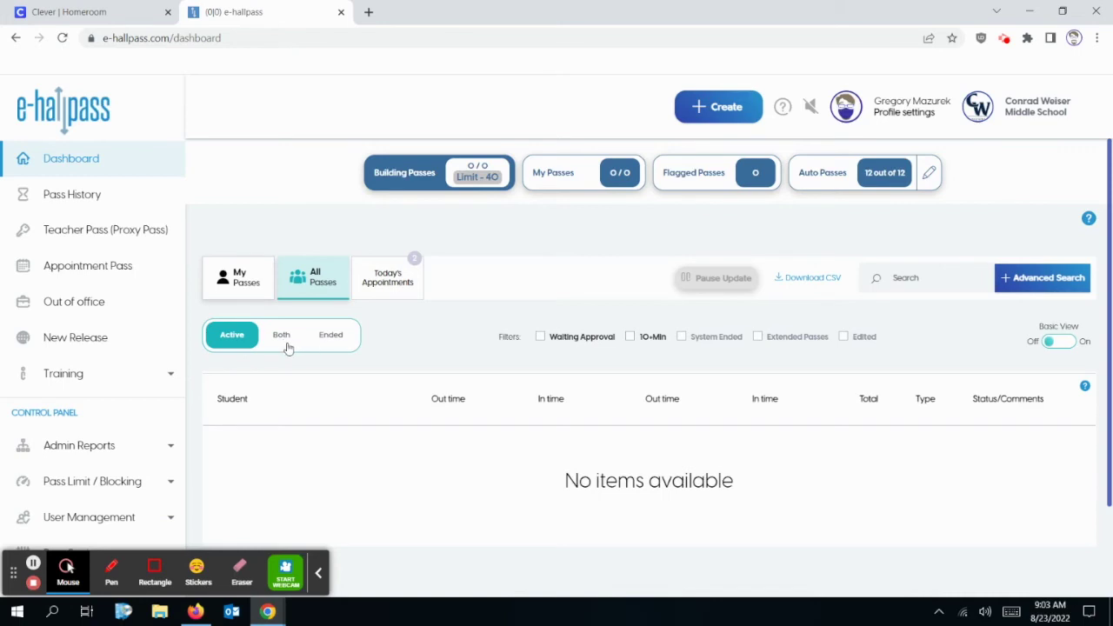
pyautogui.click(235, 274)
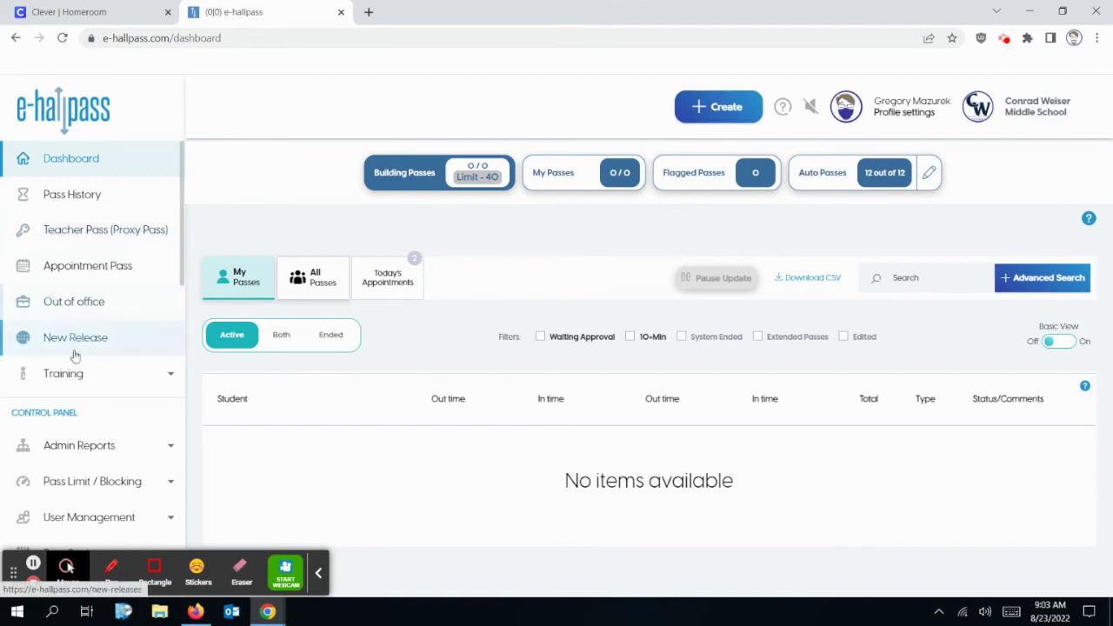
# Open the training documents page and look over the admin training document index.
pyautogui.click(67, 384)
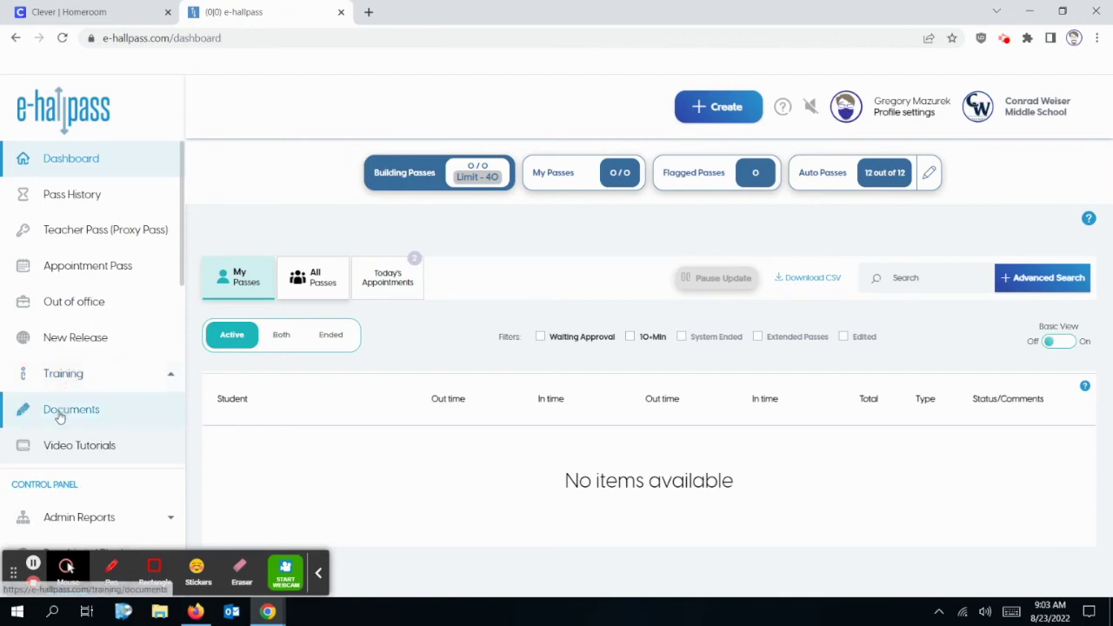
pyautogui.click(59, 409)
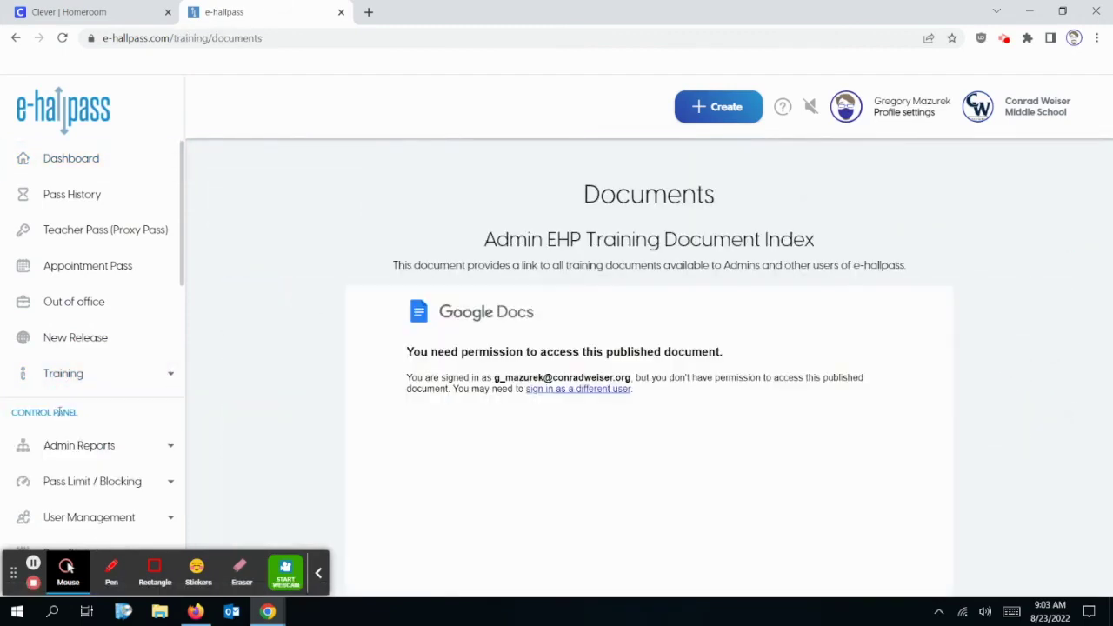
pyautogui.moveTo(59, 412); pyautogui.dragTo(396, 304)
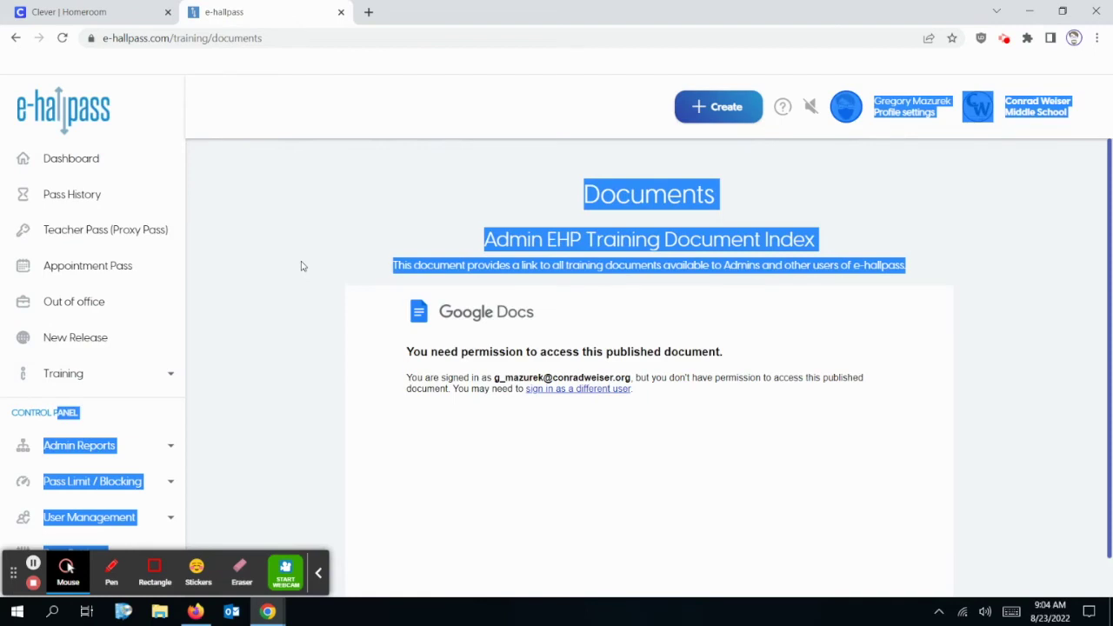
pyautogui.scroll(-1, 302, 266)
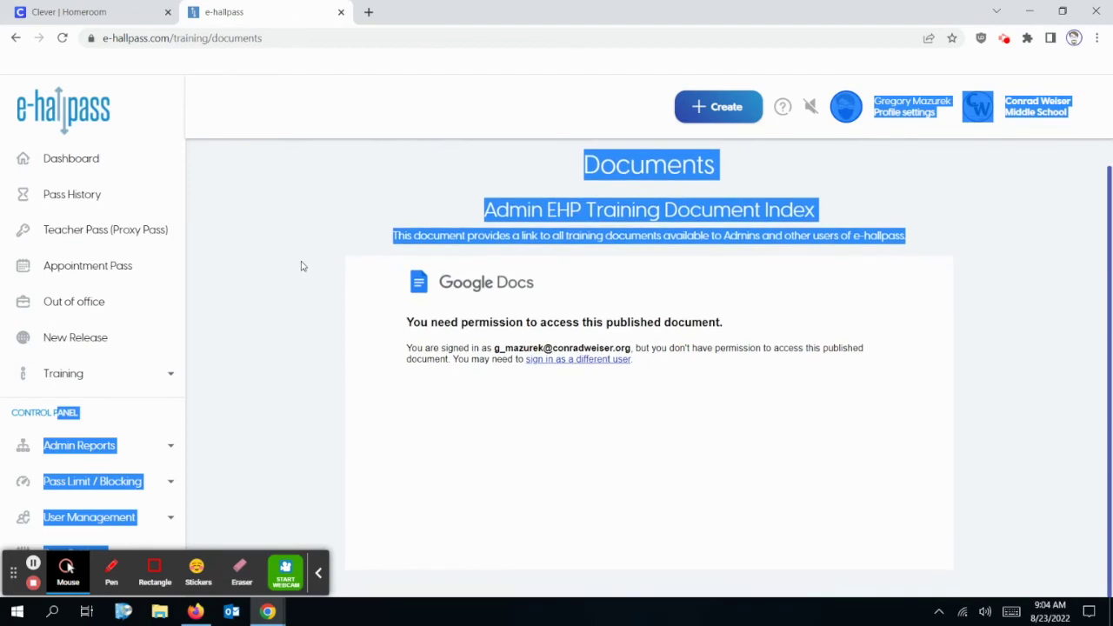
pyautogui.click(253, 273)
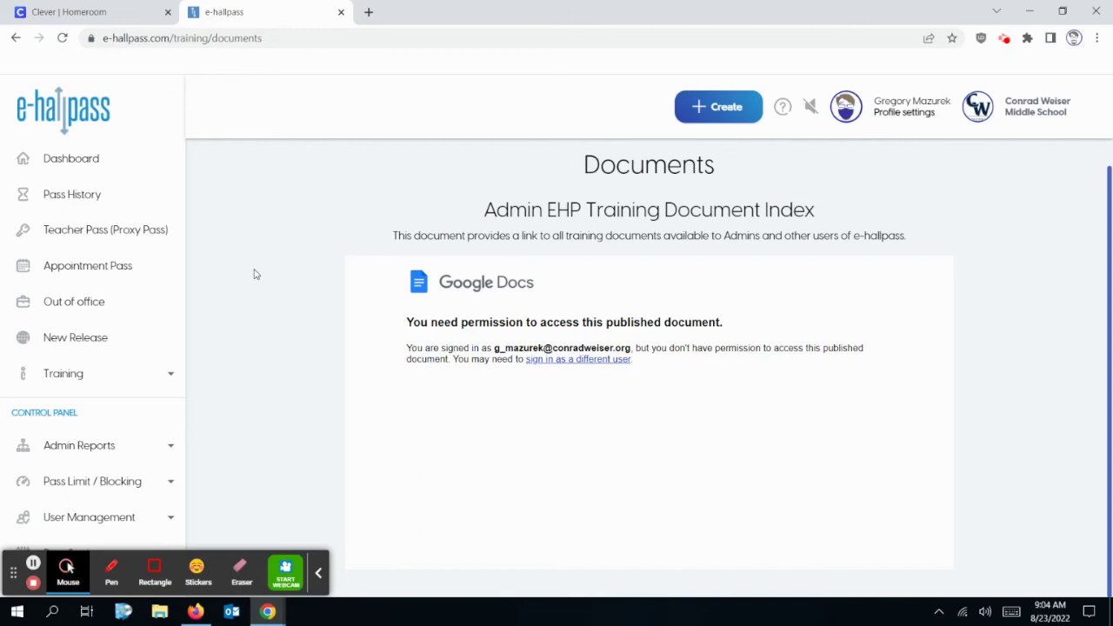
# View the training video tutorials page and return to the dashboard.
pyautogui.click(49, 372)
pyautogui.click(51, 448)
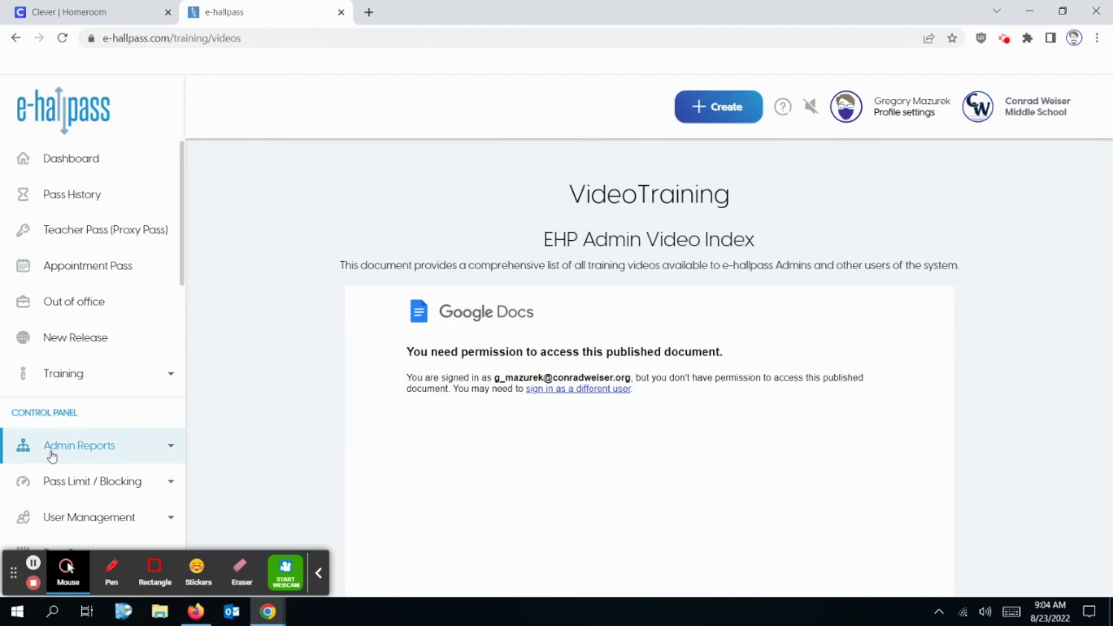
pyautogui.click(63, 154)
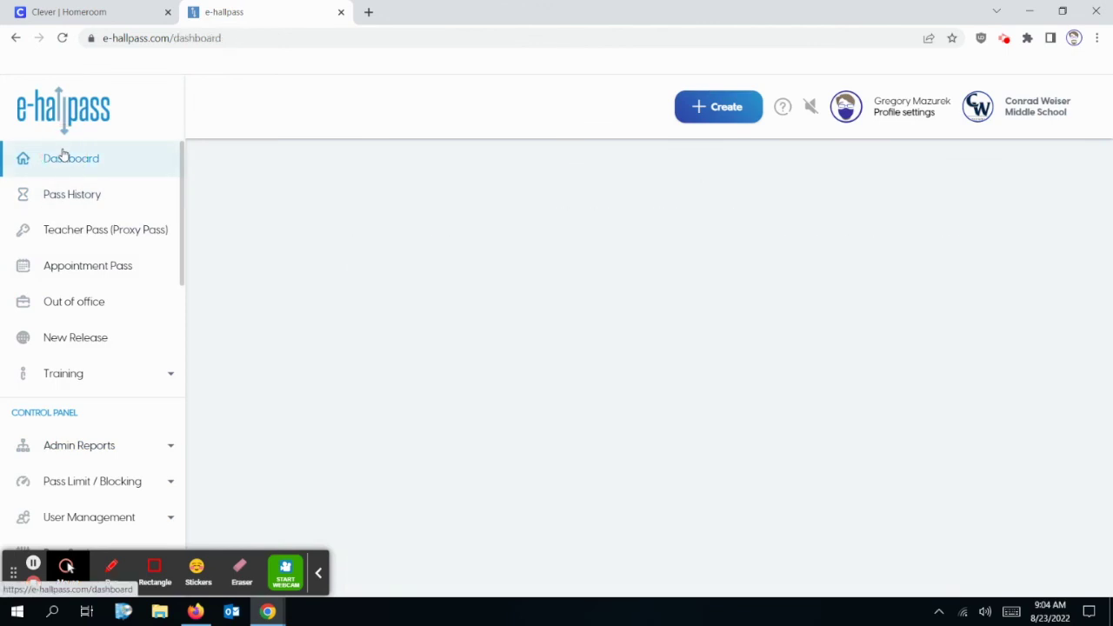